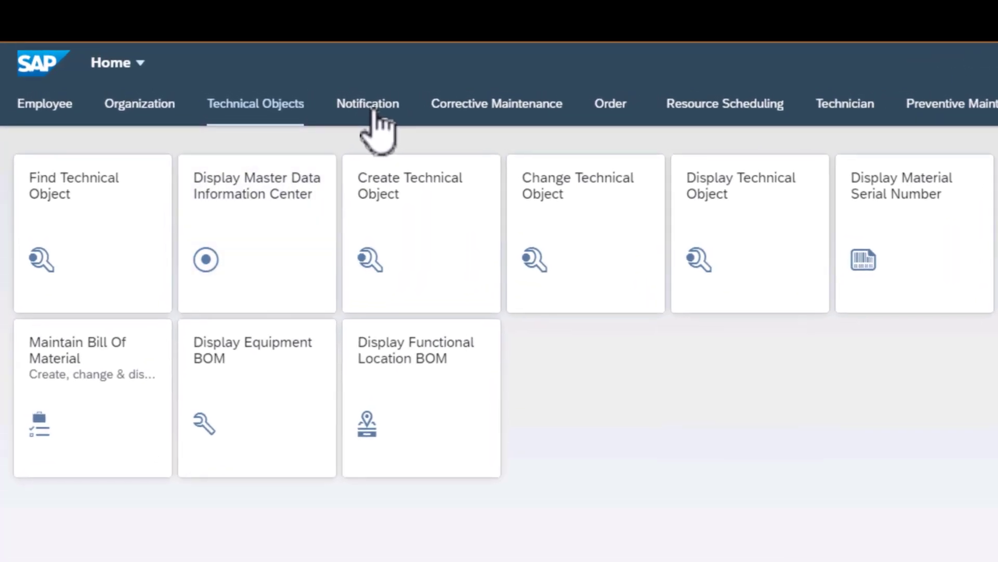
Open the Create Maintenance Notification app from the Notification group of tiles.
{"action": "left_click", "coordinate": [372, 107]}
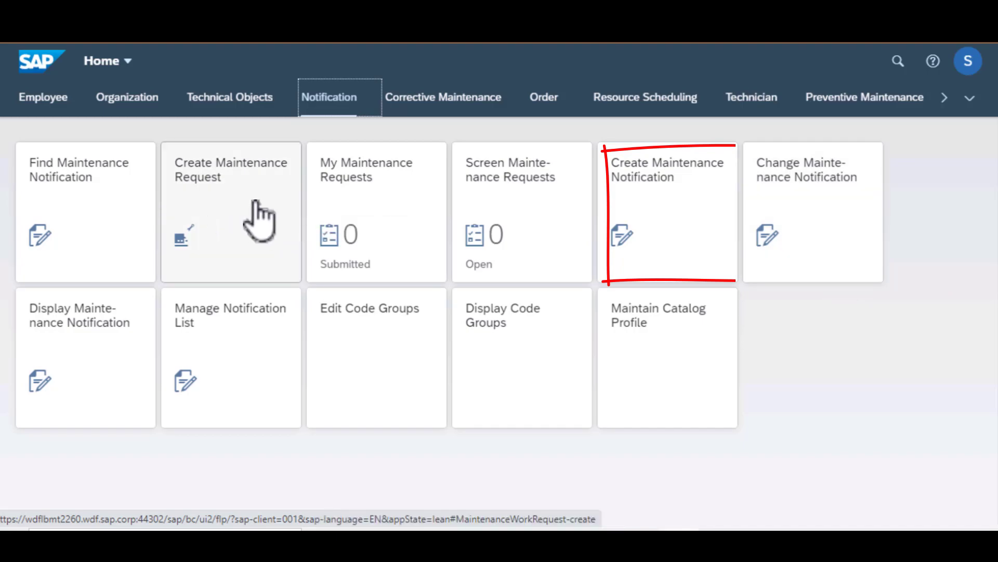
{"action": "left_click", "coordinate": [686, 175]}
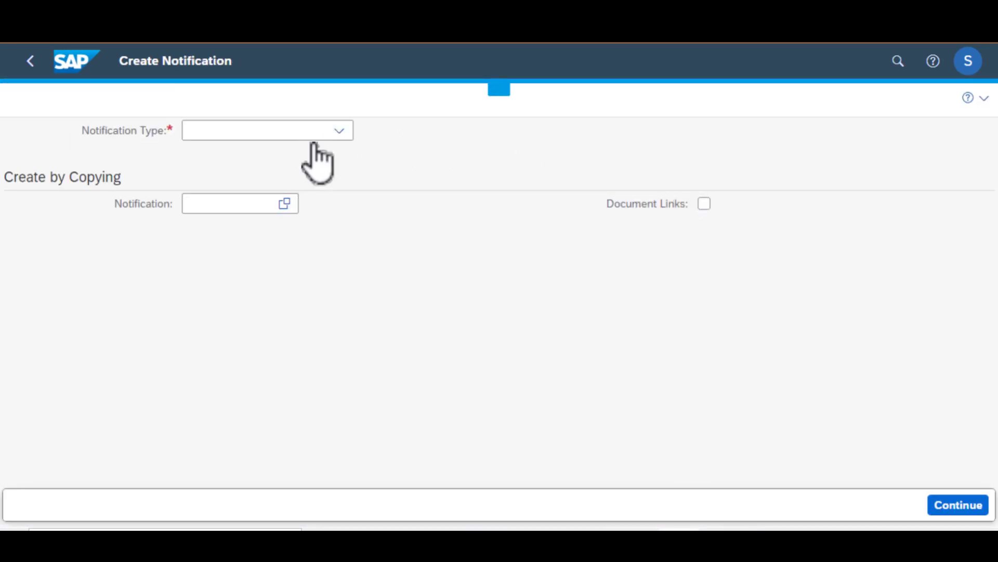
Choose notification type M1 Maintenance Request and continue to the detail form.
{"action": "left_click", "coordinate": [338, 133]}
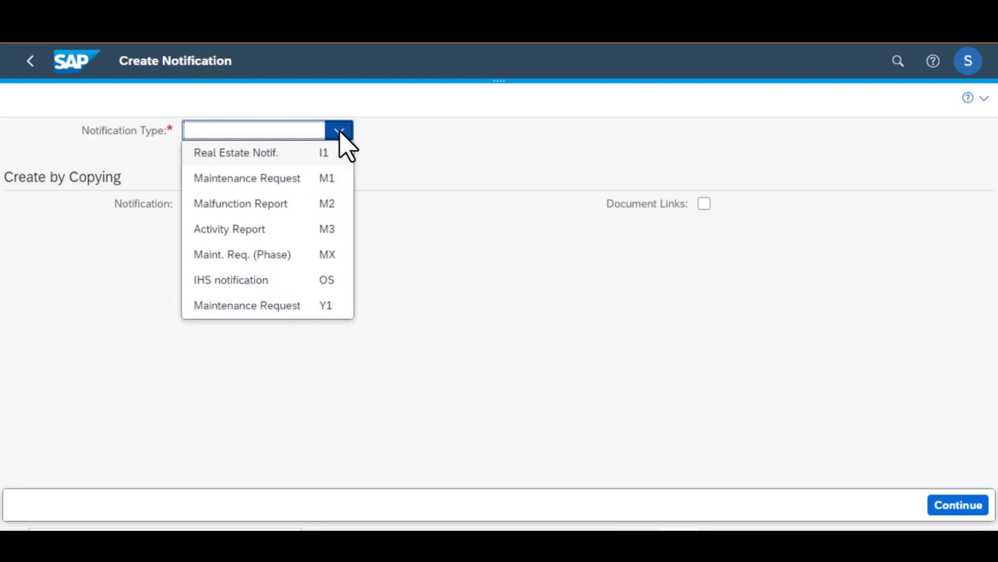
{"action": "left_click", "coordinate": [332, 180]}
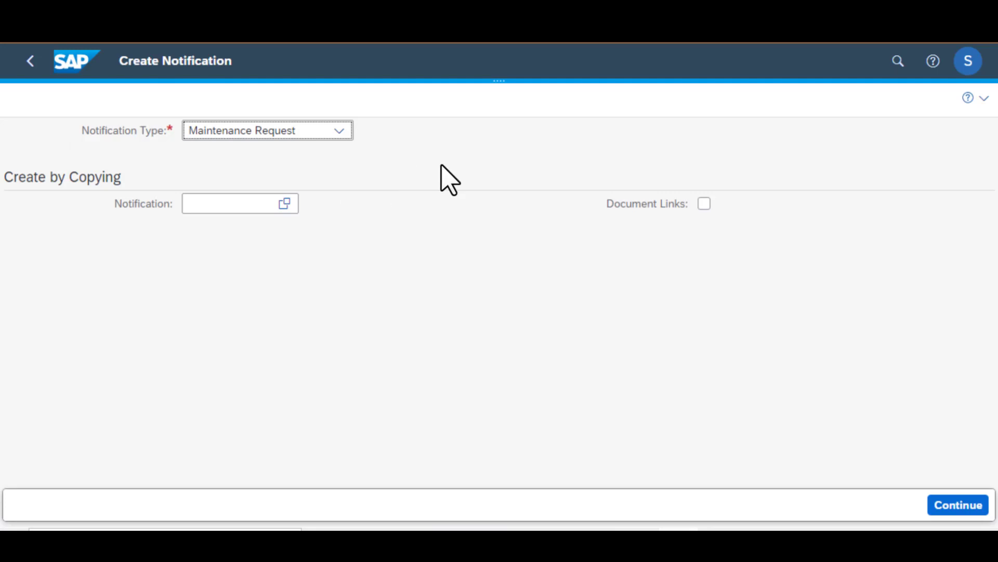
{"action": "key", "text": "Return"}
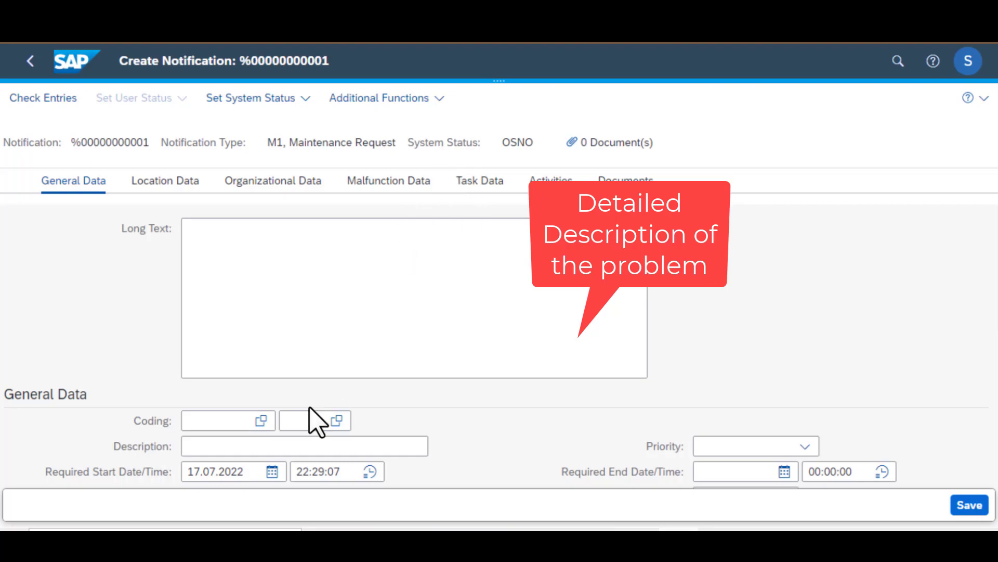
{"action": "left_click", "coordinate": [348, 361]}
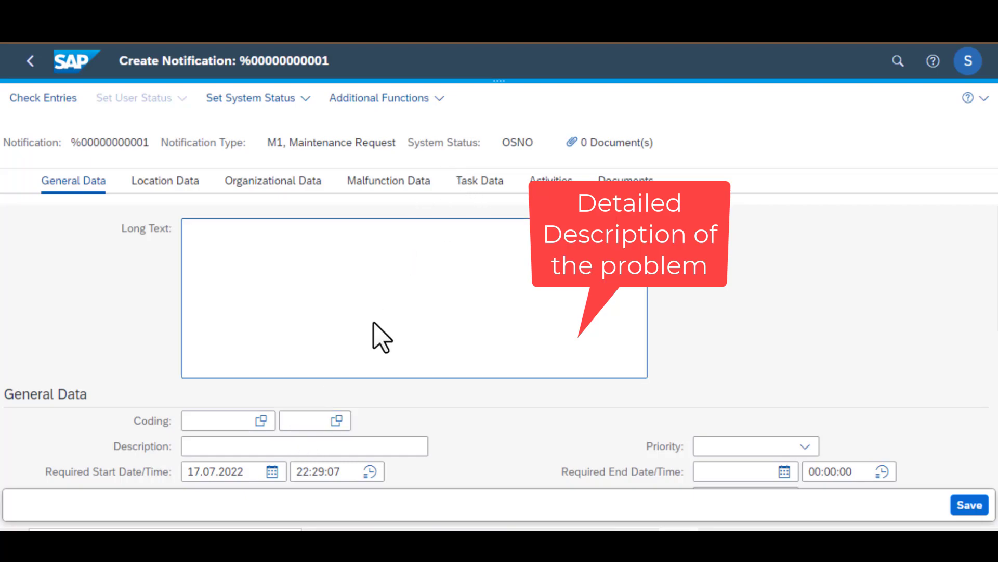
{"action": "left_click", "coordinate": [224, 447]}
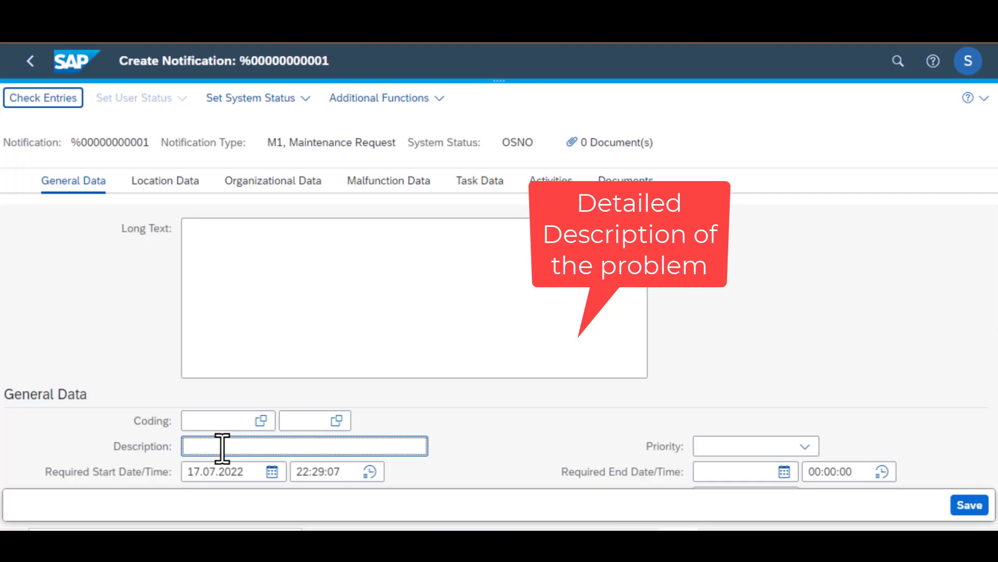
Enter the description 'Loud unusual noises' and set the priority to 3-Medium.
{"action": "type", "text": "Loud u"}
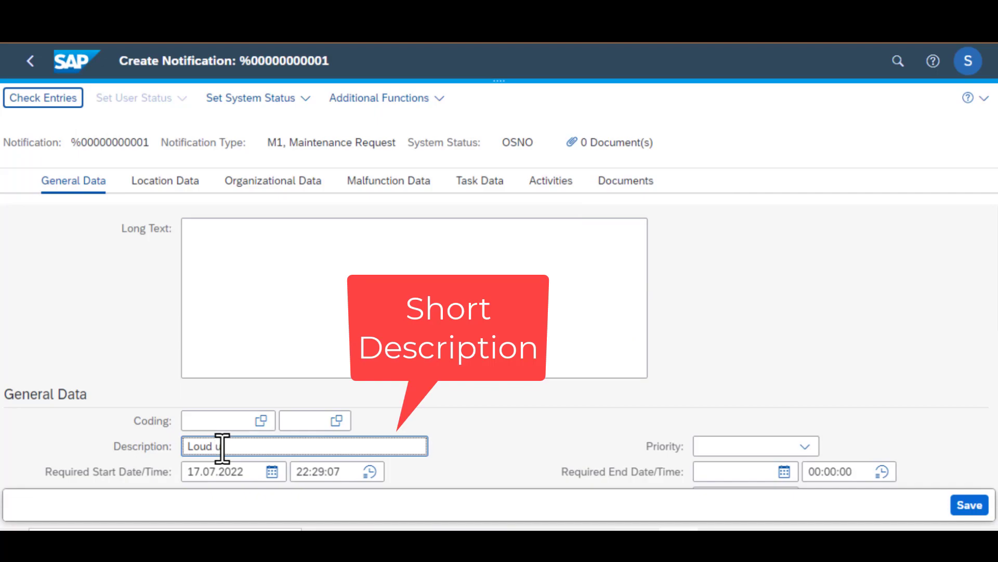
{"action": "type", "text": "nusual noised"}
{"action": "key", "text": "BackSpace"}
{"action": "type", "text": "ss"}
{"action": "key", "text": "BackSpace"}
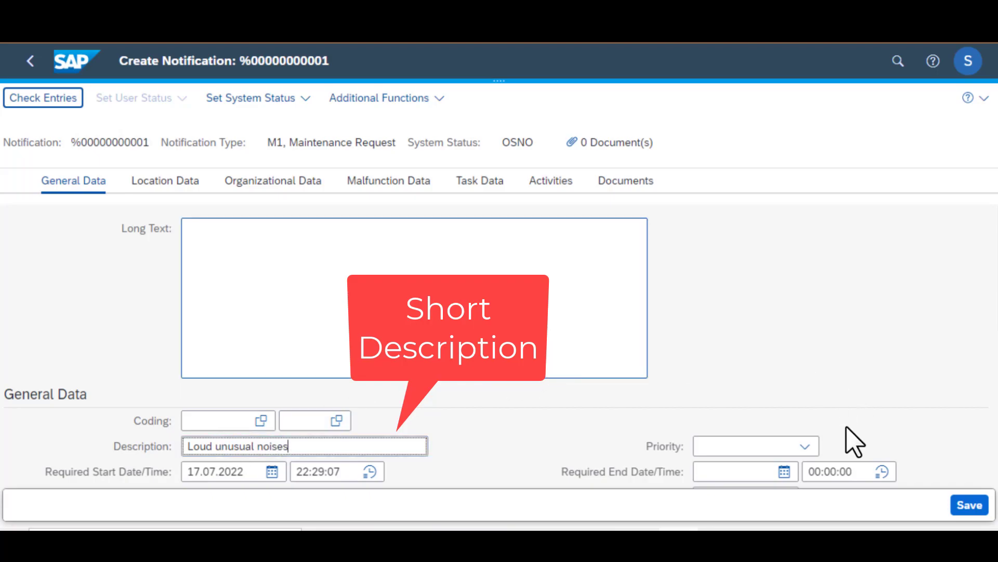
{"action": "left_click", "coordinate": [807, 447]}
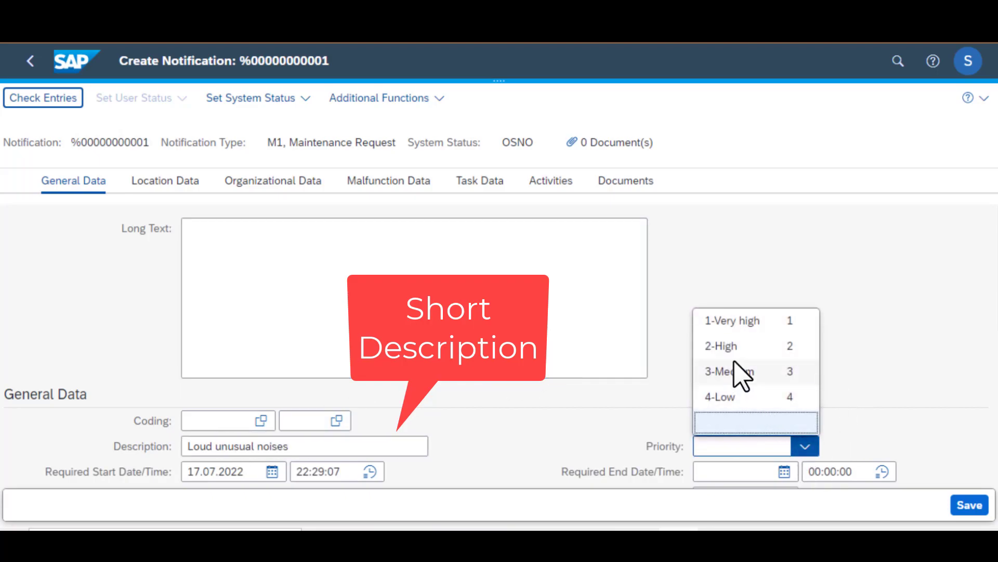
{"action": "left_click", "coordinate": [745, 379]}
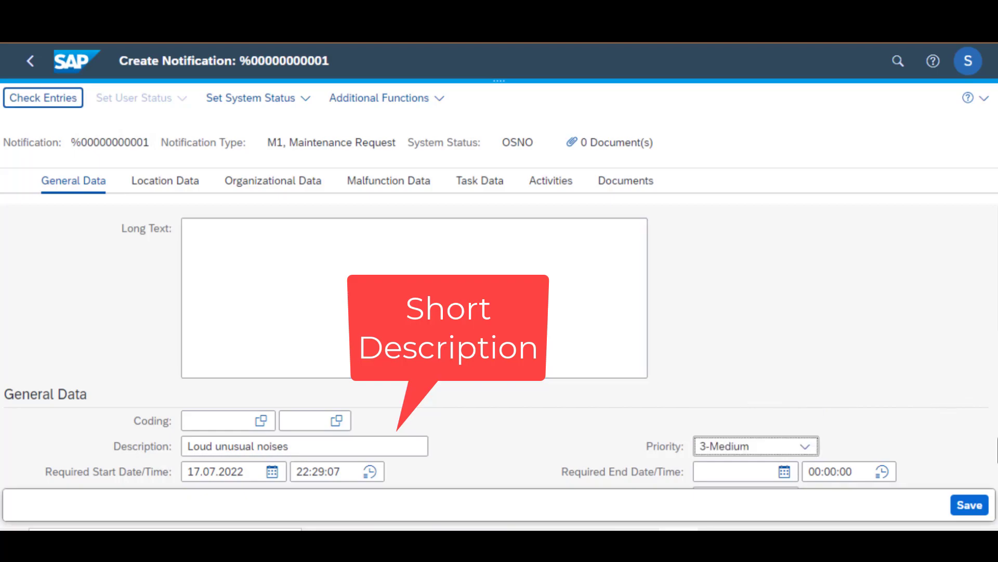
Enter T-PA16 as the technical object, picking it from the suggestions.
{"action": "scroll", "coordinate": [495, 348], "scroll_direction": "down", "scroll_amount": 5}
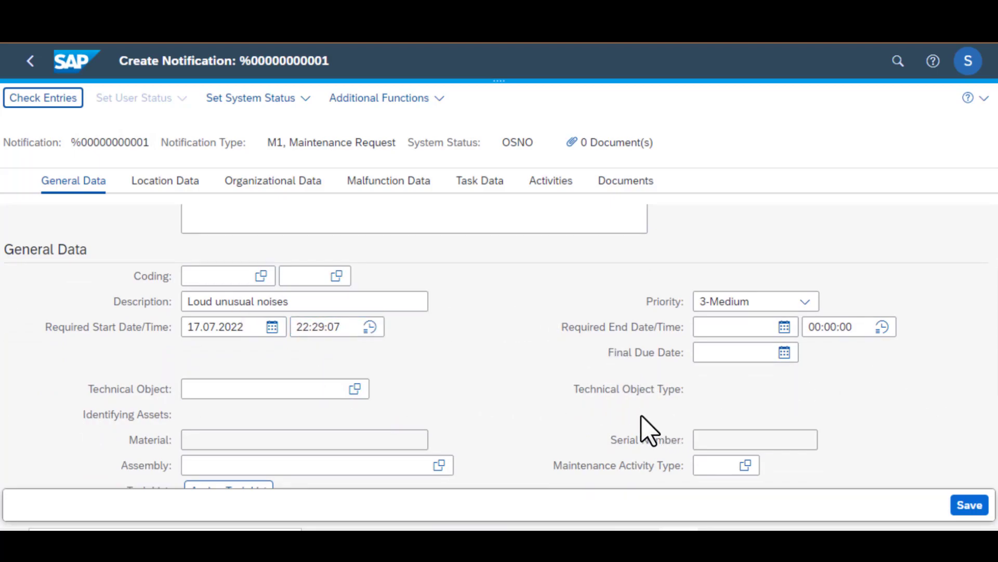
{"action": "left_click", "coordinate": [287, 392]}
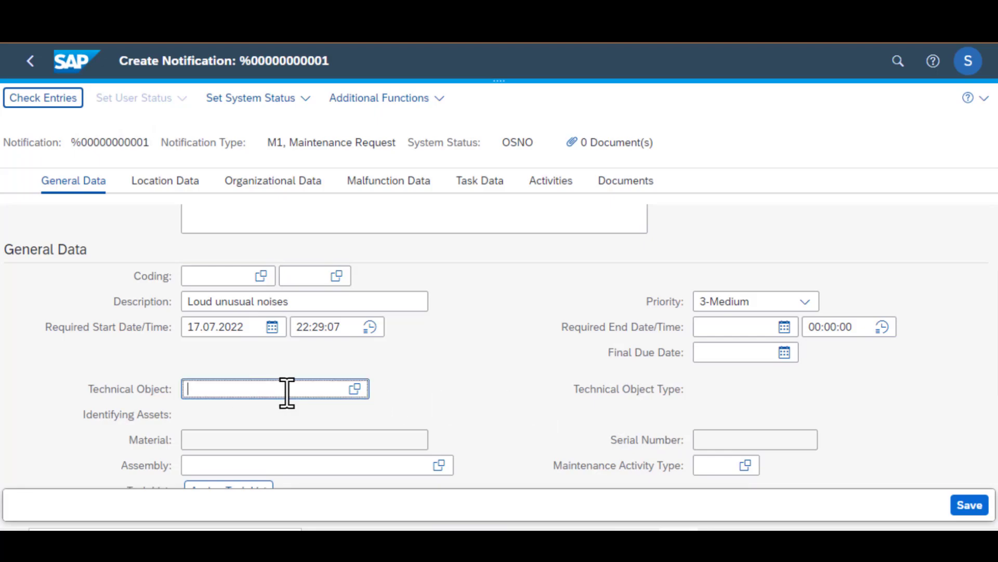
{"action": "type", "text": "TP"}
{"action": "key", "text": "BackSpace"}
{"action": "type", "text": "-"}
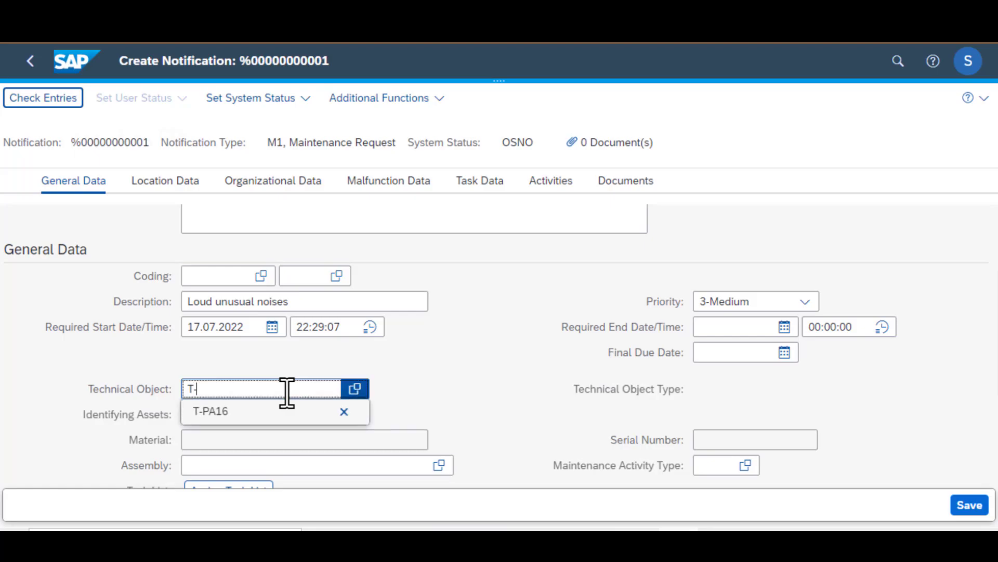
{"action": "type", "text": "PA"}
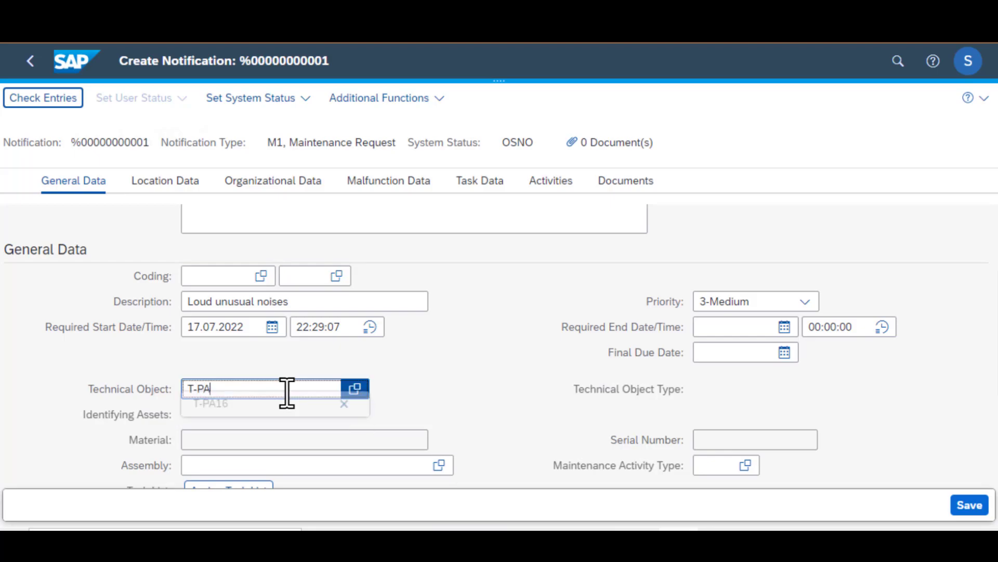
{"action": "type", "text": "16"}
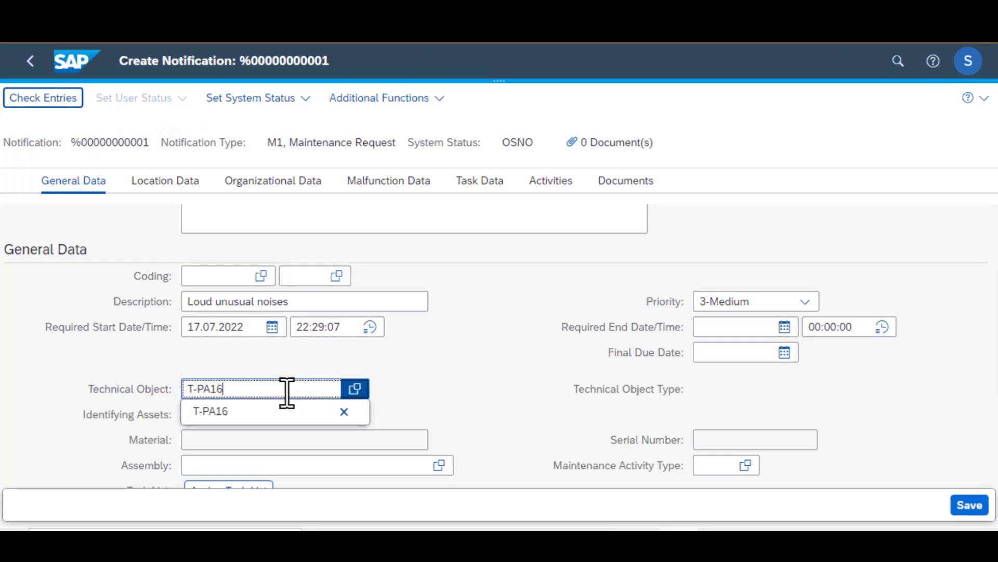
{"action": "left_click", "coordinate": [246, 413]}
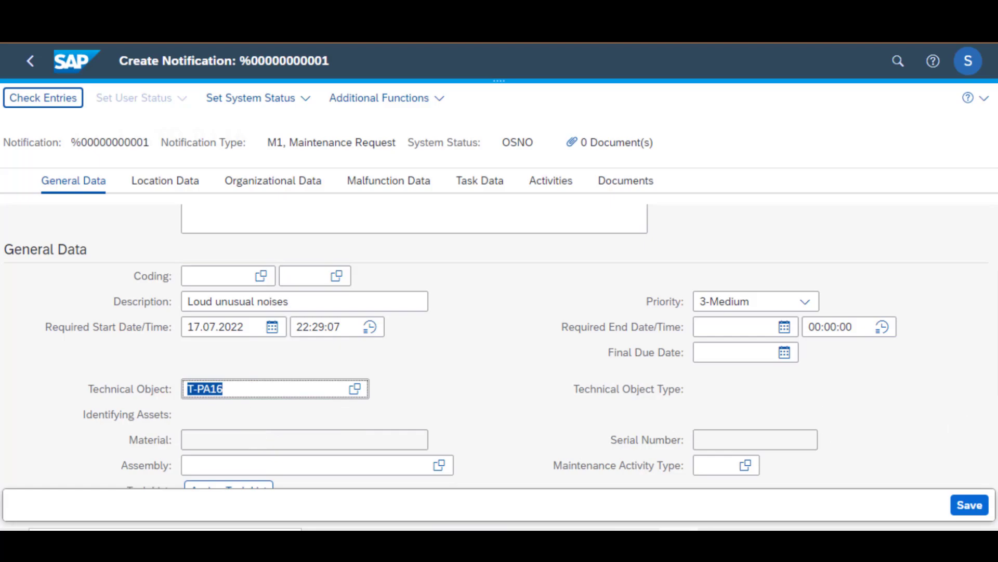
Fill in Work Center T-ME16, Planning Plant 1010 and Planner Group P16.
{"action": "scroll", "coordinate": [496, 350], "scroll_direction": "down", "scroll_amount": 1}
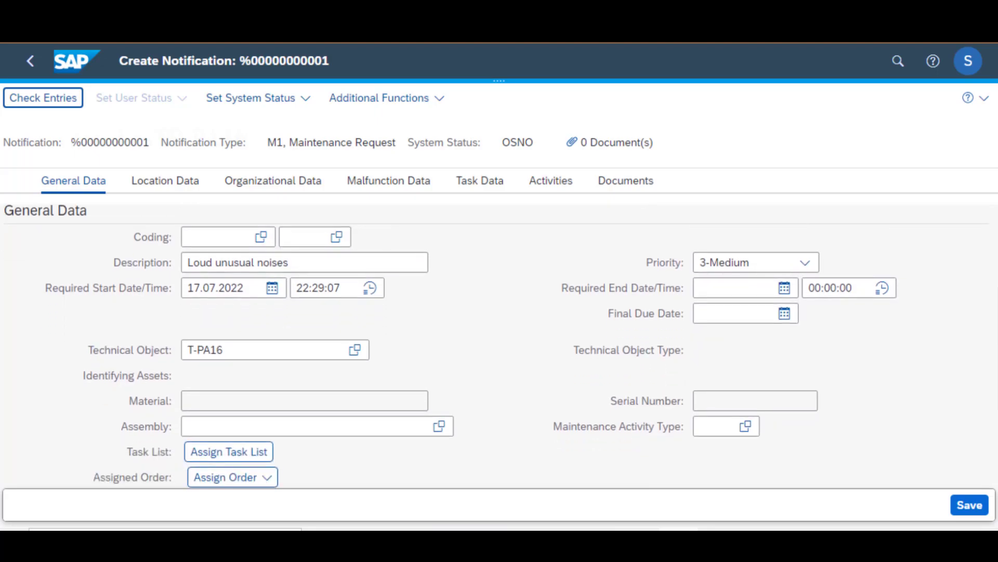
{"action": "scroll", "coordinate": [496, 347], "scroll_direction": "down", "scroll_amount": 1}
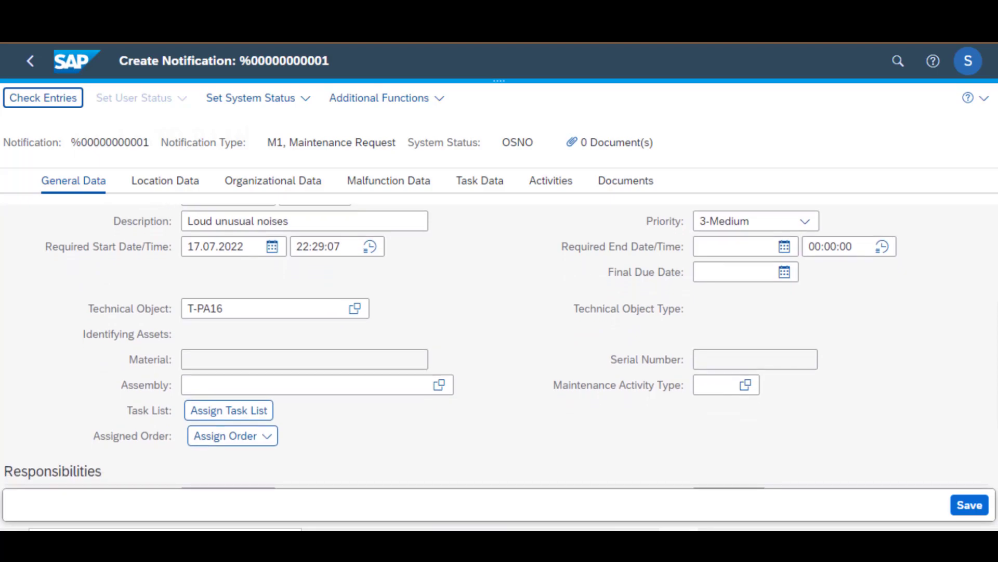
{"action": "scroll", "coordinate": [496, 346], "scroll_direction": "down", "scroll_amount": 2}
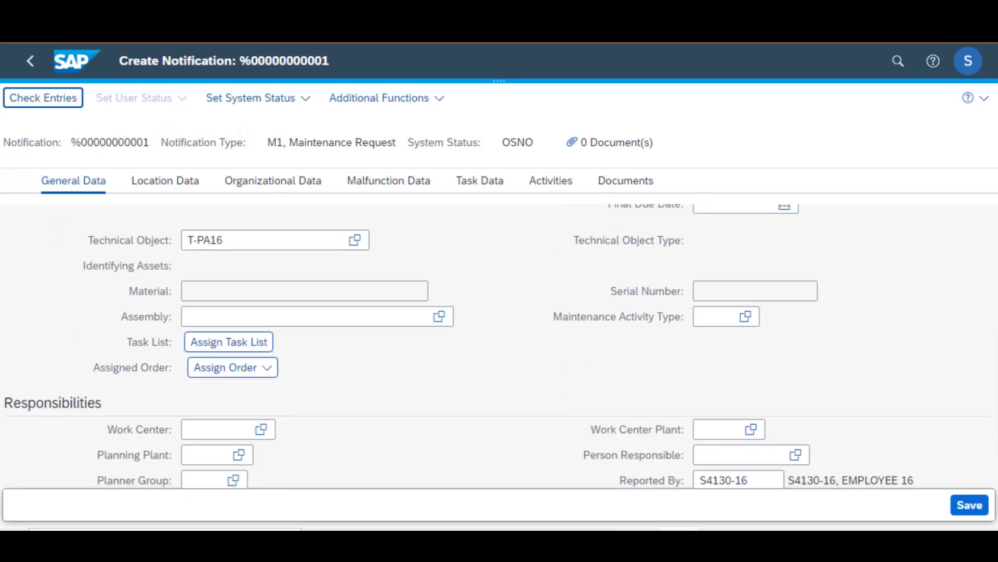
{"action": "left_click", "coordinate": [202, 428]}
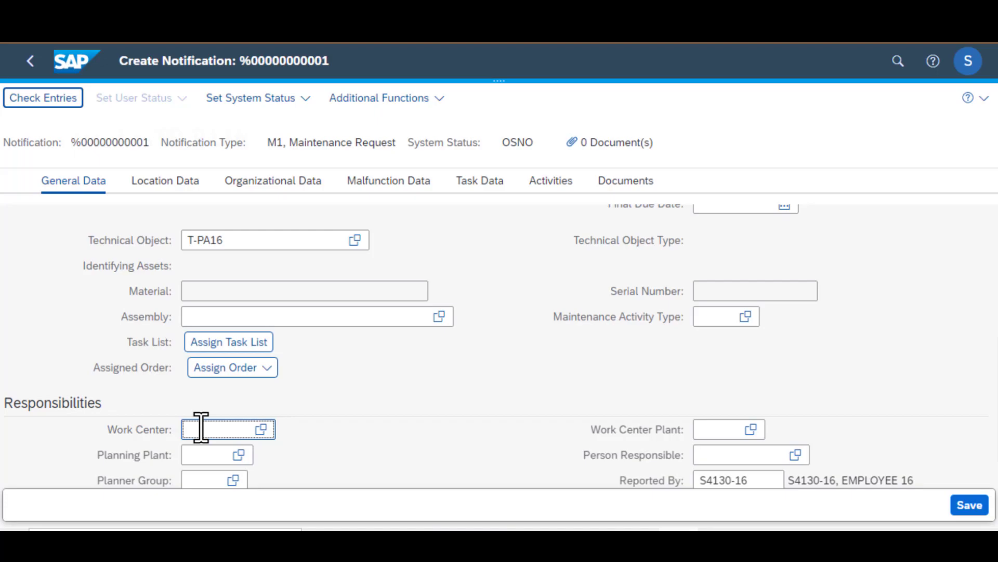
{"action": "type", "text": "T-ME16"}
{"action": "left_click", "coordinate": [218, 454]}
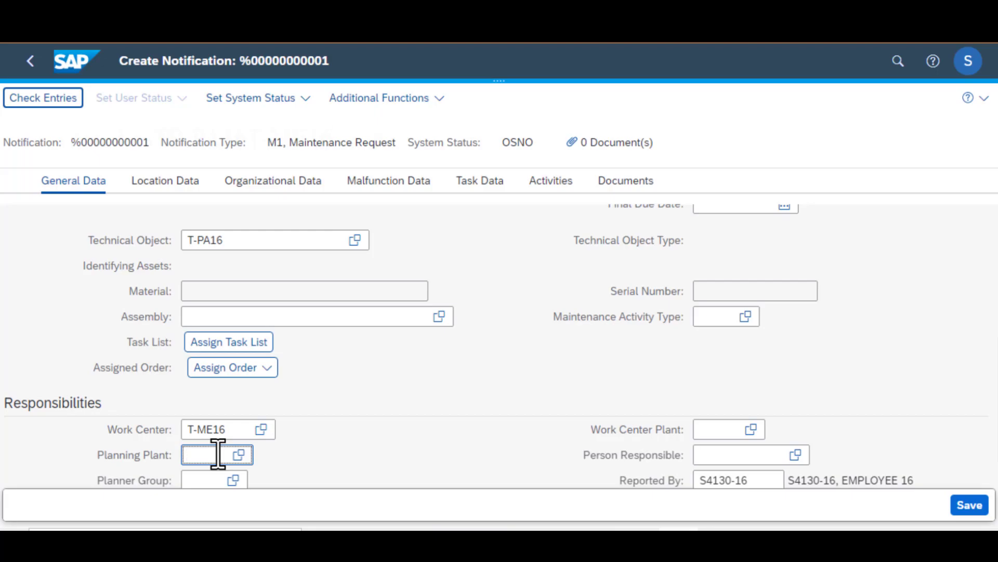
{"action": "type", "text": "1010"}
{"action": "left_click", "coordinate": [195, 480]}
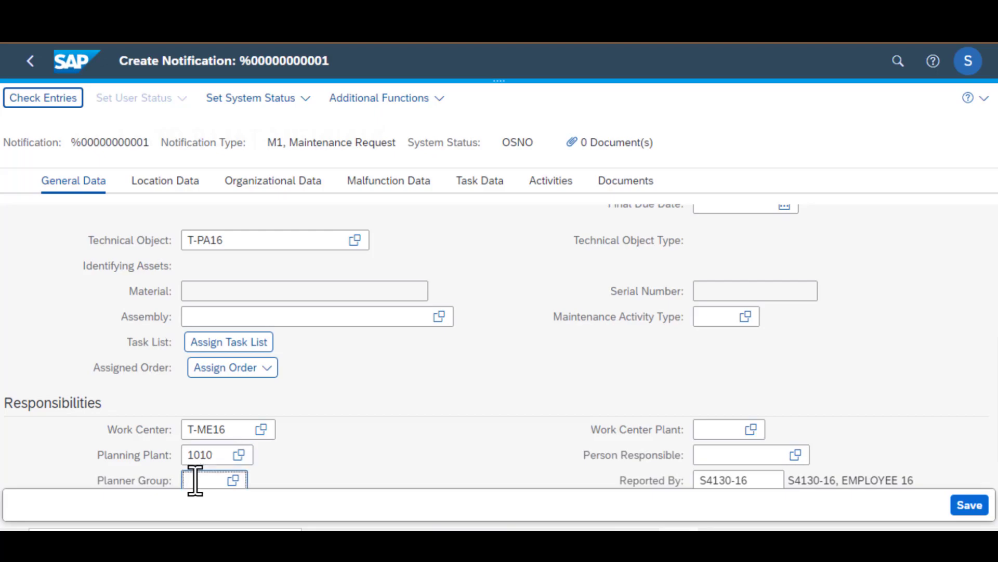
{"action": "type", "text": "P16"}
{"action": "scroll", "coordinate": [383, 458], "scroll_direction": "down", "scroll_amount": 1}
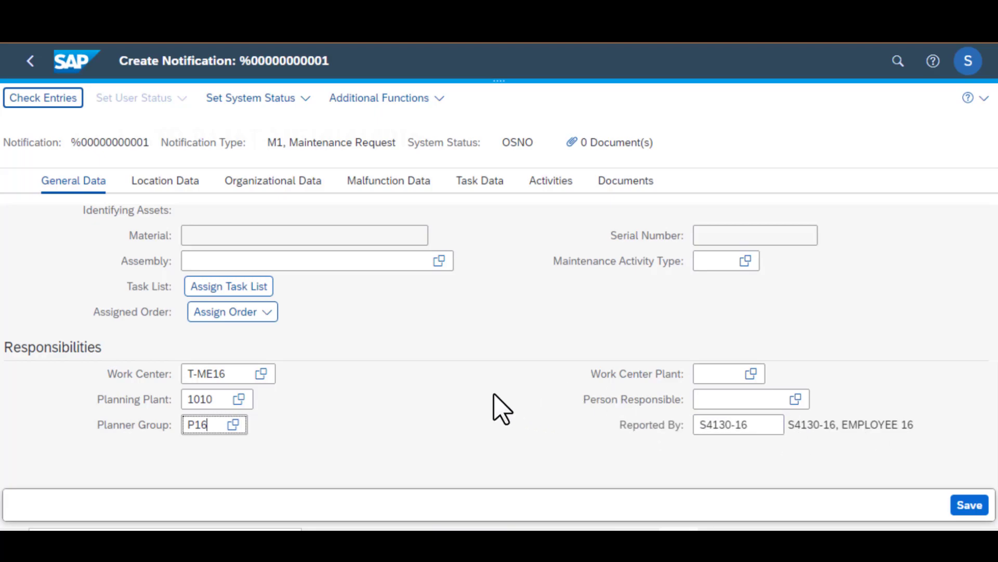
Show the Malfunction Data, with start 17.07.2022 22:29:07 and no damages yet.
{"action": "left_click", "coordinate": [381, 182]}
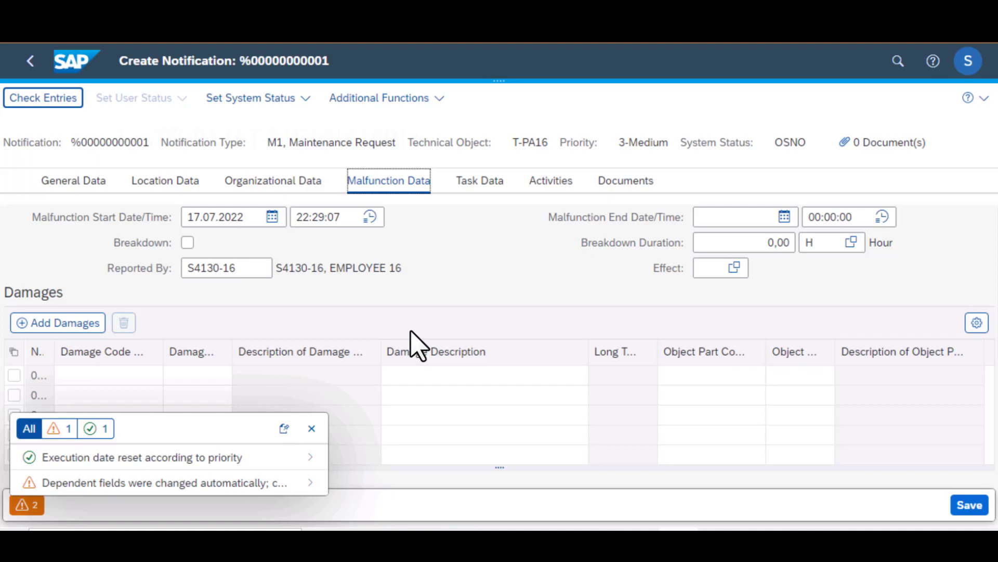
Add a damage, selecting Unusual Noises from the Pump Damage code group.
{"action": "left_click", "coordinate": [41, 324]}
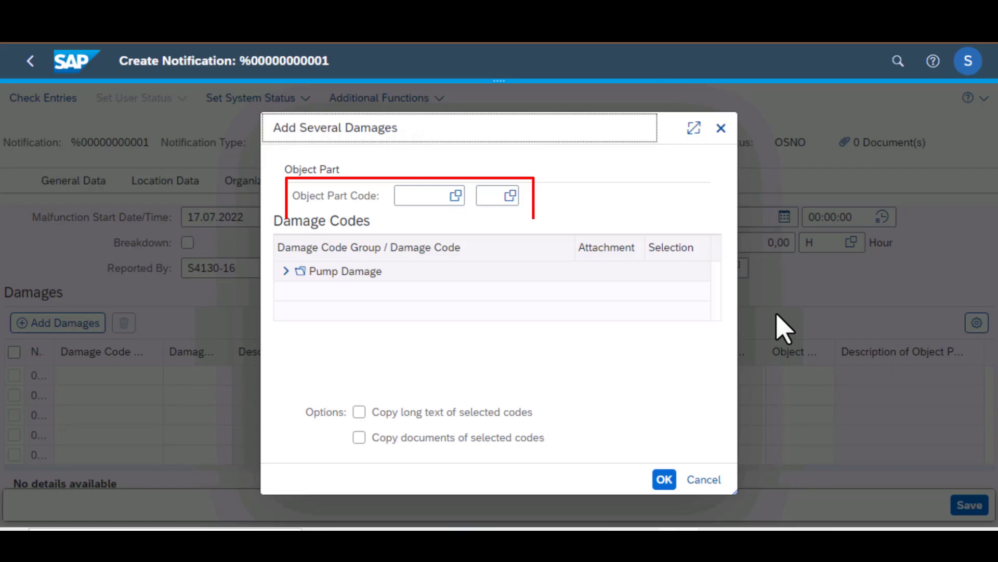
{"action": "left_click", "coordinate": [286, 271]}
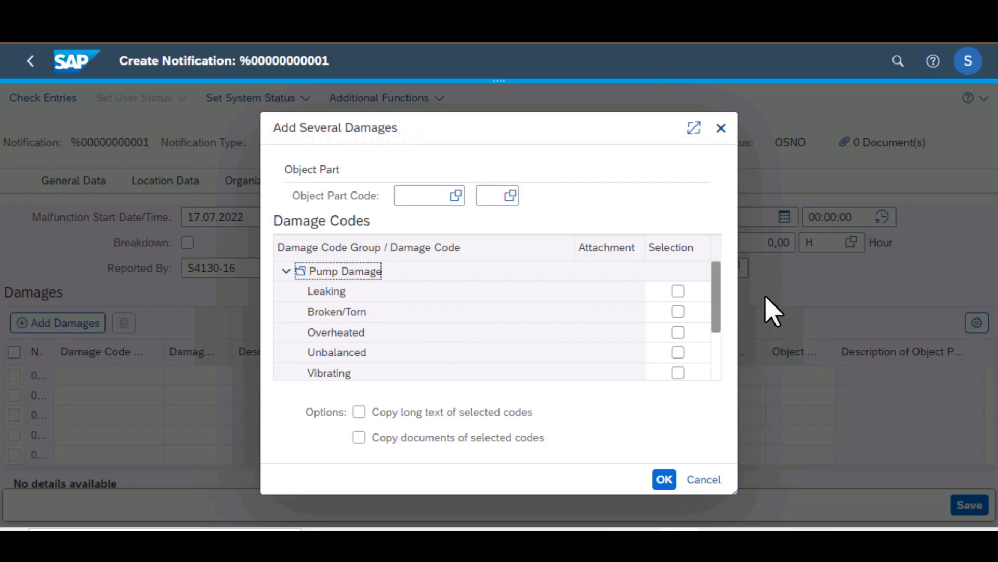
{"action": "left_click_drag", "start_coordinate": [715, 325], "coordinate": [367, 345]}
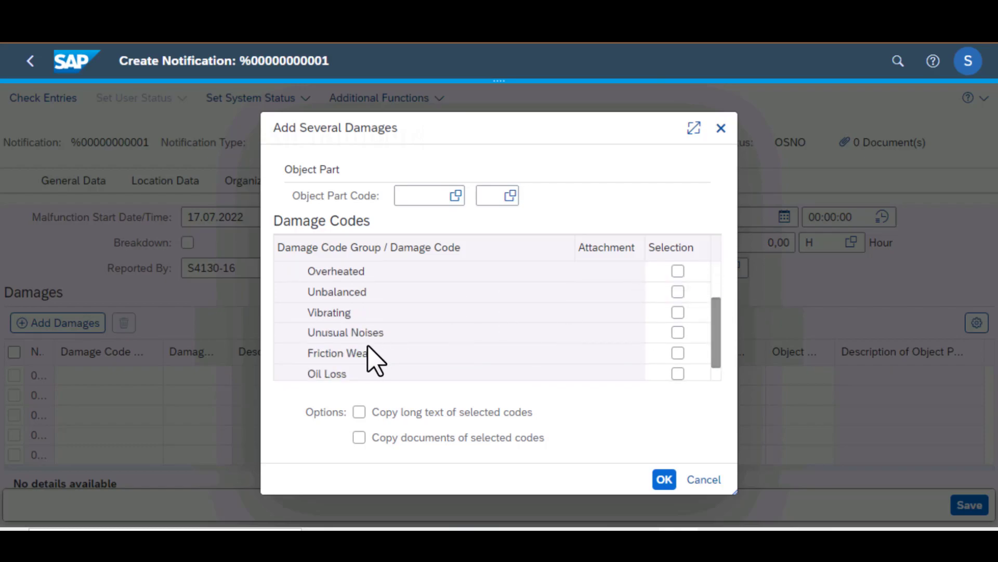
{"action": "double_click", "coordinate": [328, 336]}
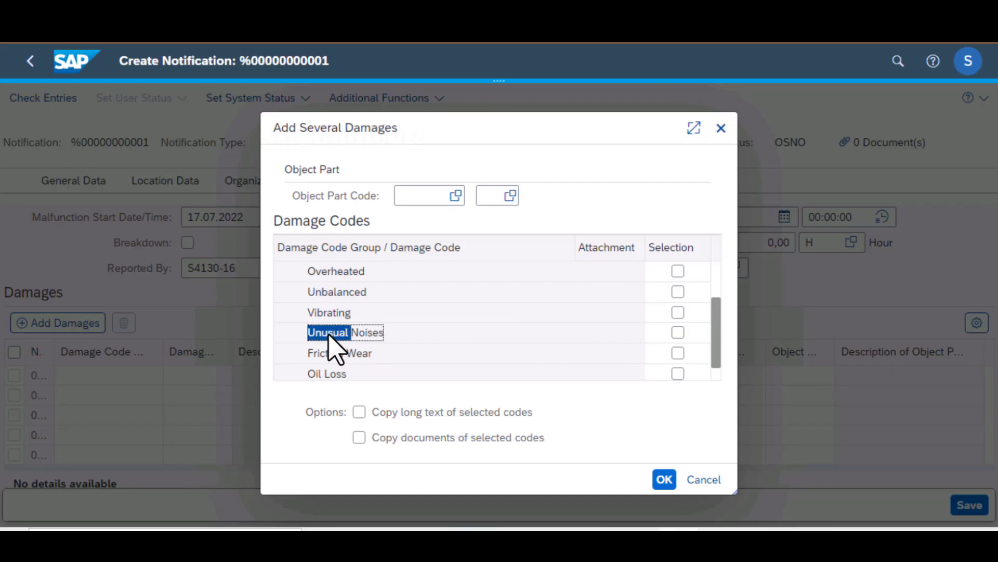
{"action": "left_click", "coordinate": [684, 334]}
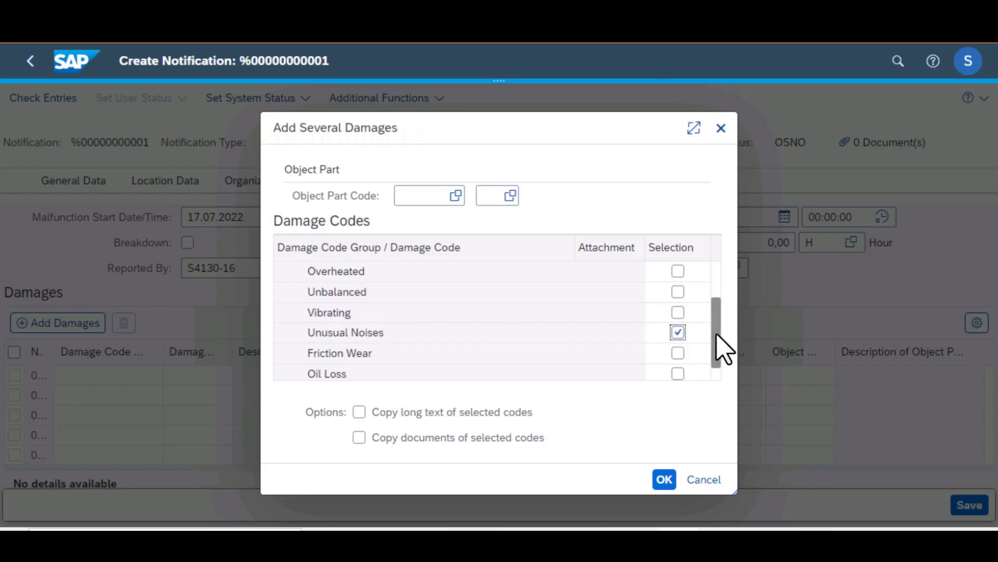
Enter object part code 1002 and confirm the damage selection.
{"action": "left_click", "coordinate": [418, 196]}
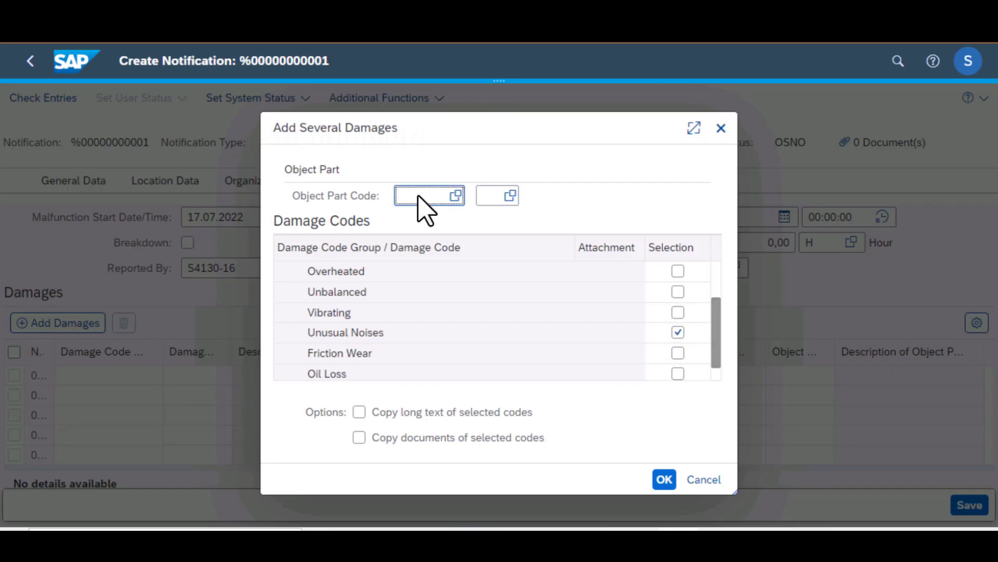
{"action": "type", "text": "1002"}
{"action": "left_click", "coordinate": [660, 480]}
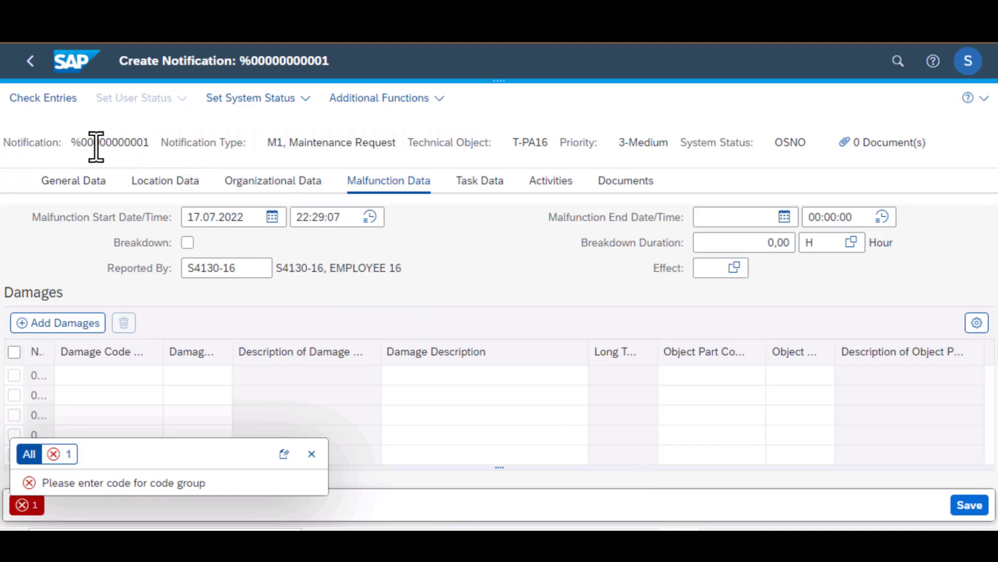
Select the temporary notification number, opening and dismissing its help menu.
{"action": "left_click_drag", "start_coordinate": [74, 141], "coordinate": [150, 143]}
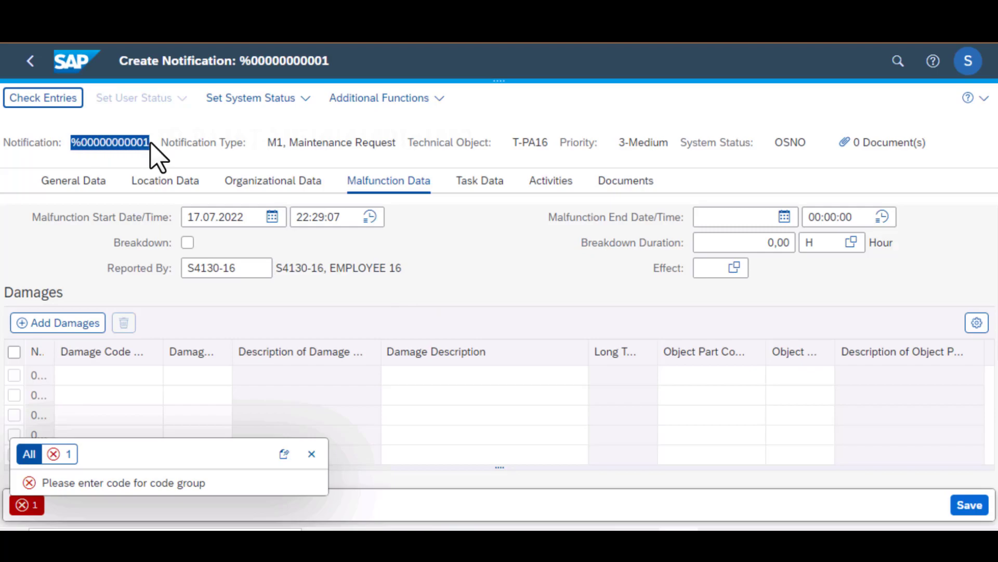
{"action": "right_click", "coordinate": [138, 140]}
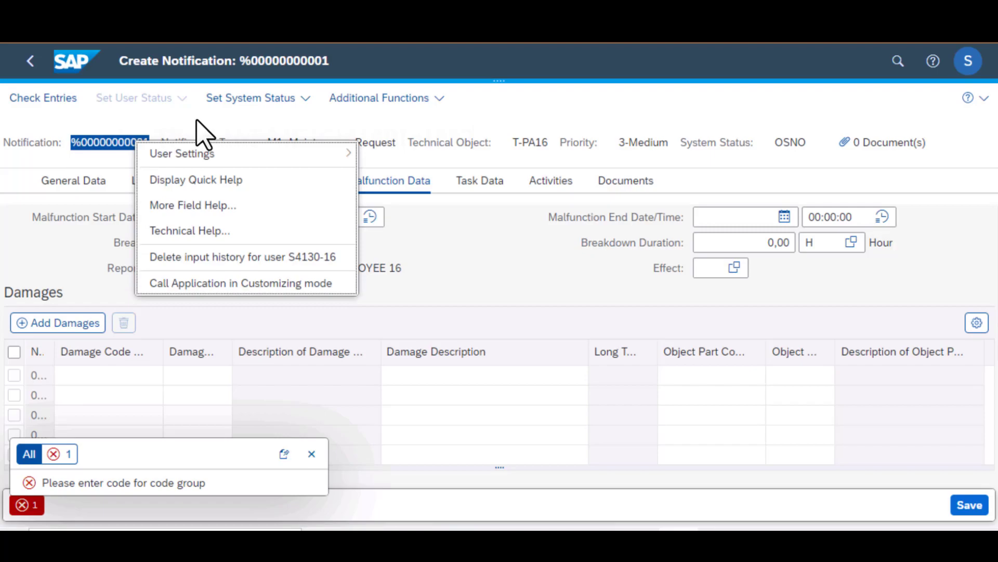
{"action": "left_click", "coordinate": [205, 131]}
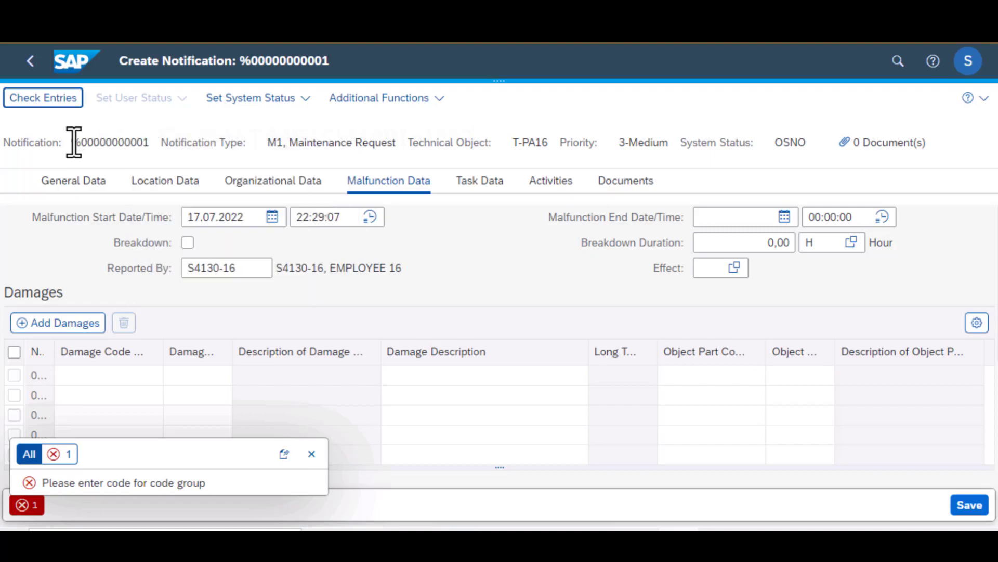
{"action": "double_click", "coordinate": [147, 142]}
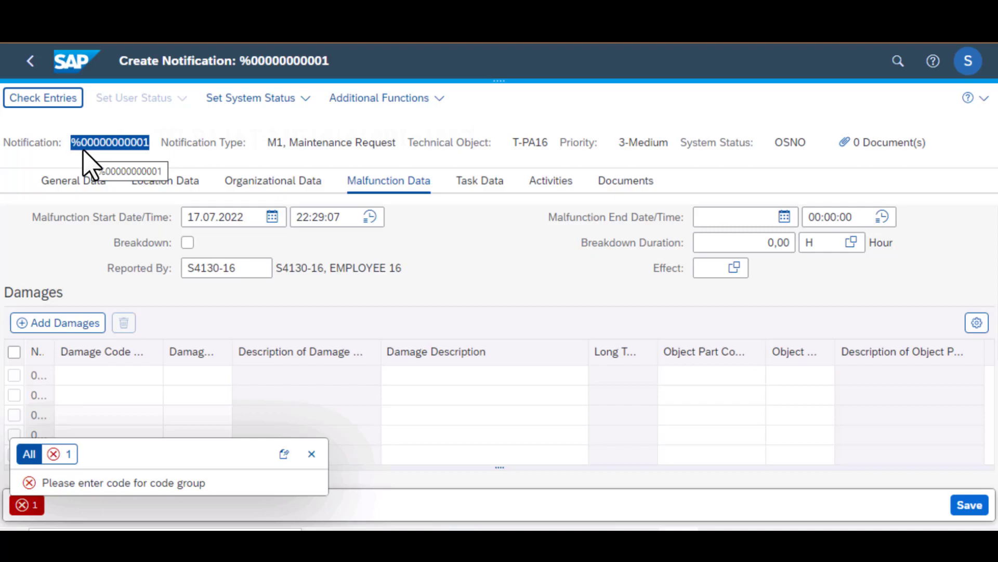
{"action": "left_click", "coordinate": [29, 62]}
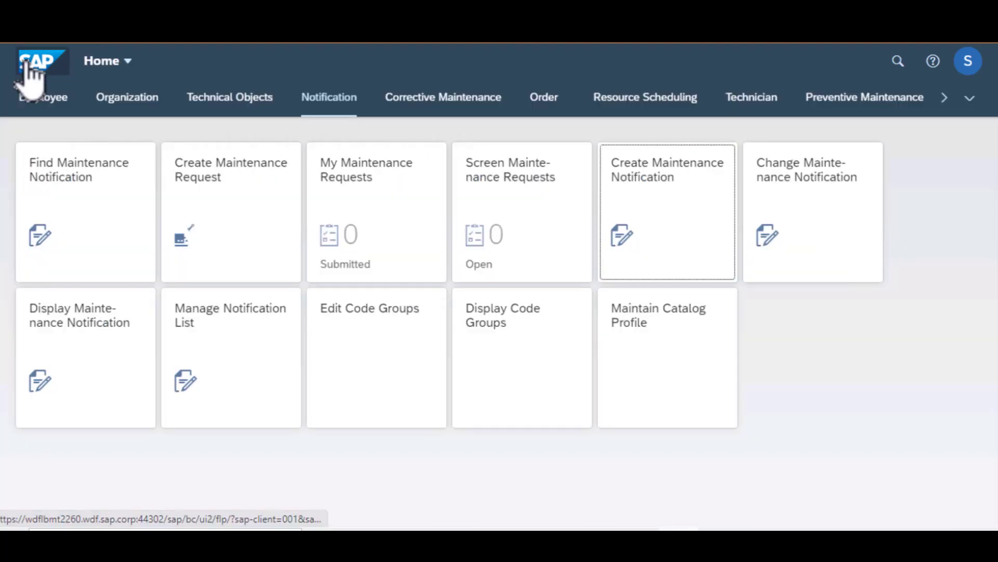